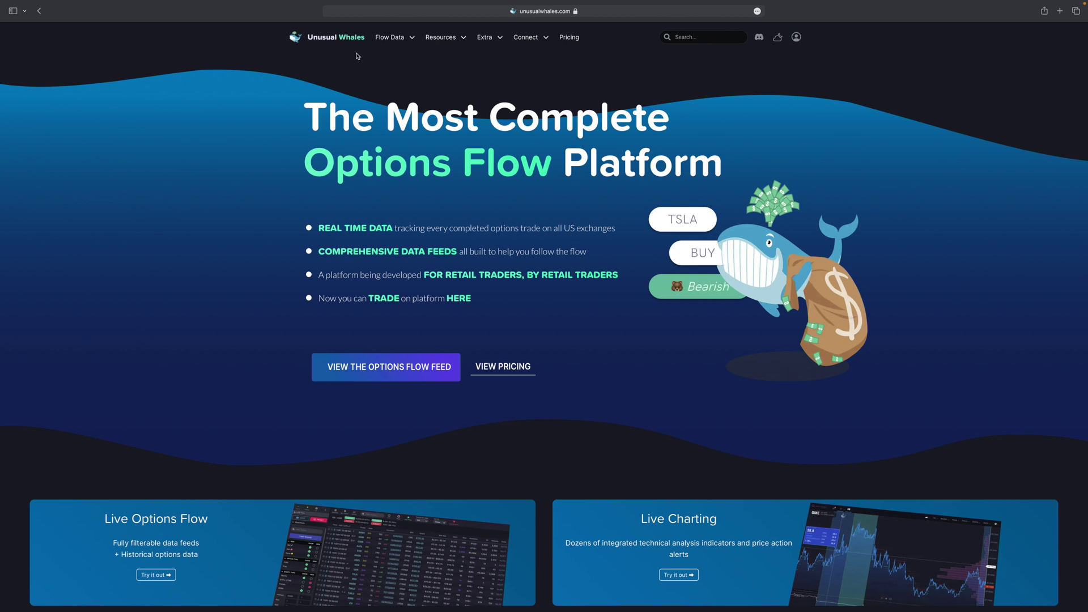
Open the Hottest Contracts table from the Flow Data menu
{"action": "left_click", "coordinate": [410, 41]}
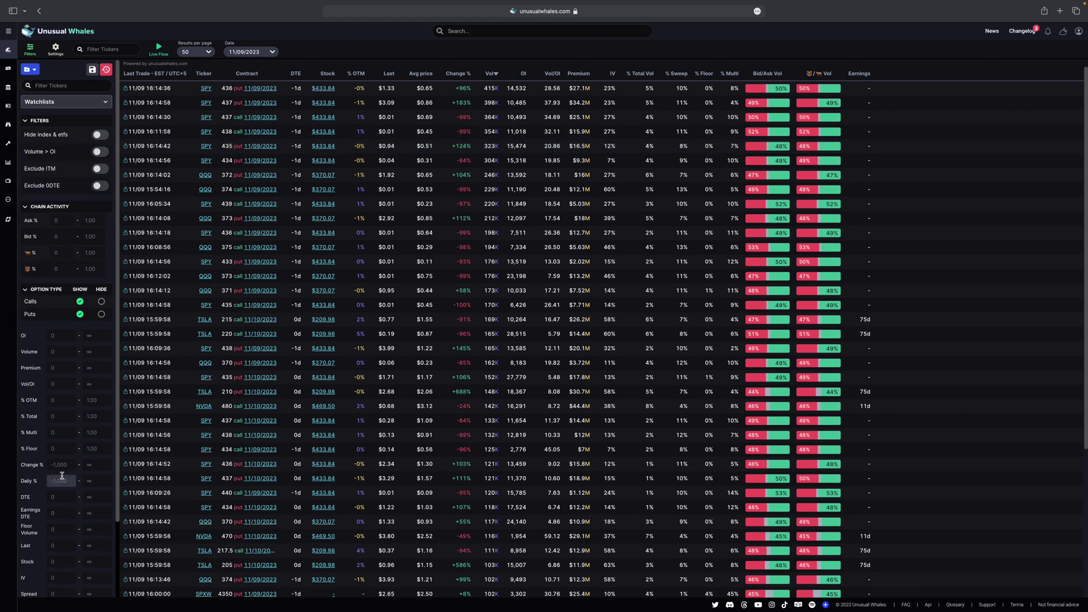
Set the DTE maximum to 0 and enter SPX,SPXW in the ticker filter
{"action": "left_click", "coordinate": [92, 499]}
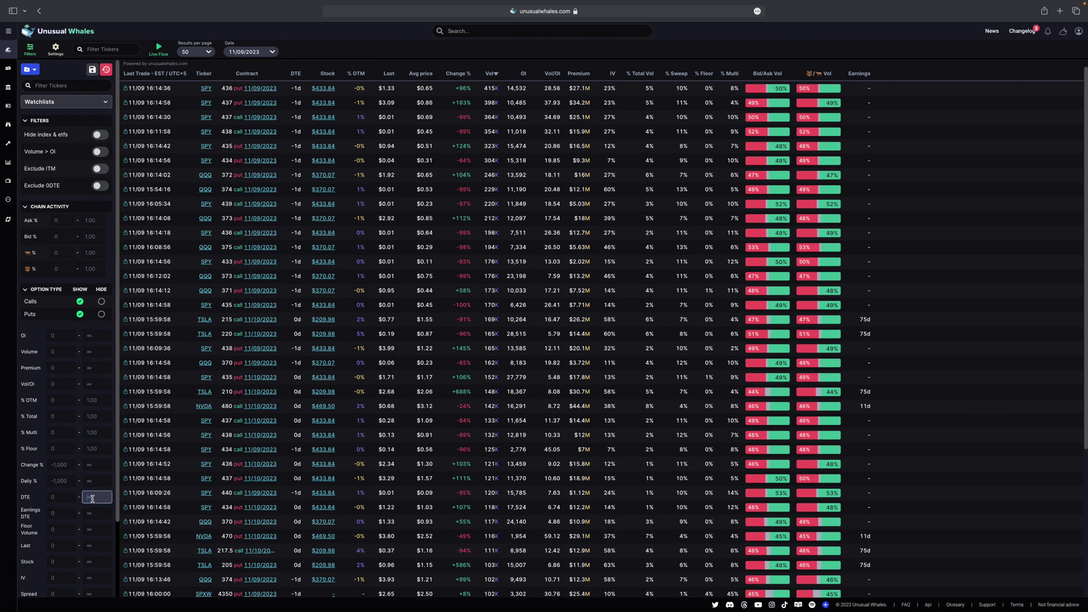
{"action": "type", "text": "0"}
{"action": "left_click", "coordinate": [63, 88]}
{"action": "type", "text": "SPX"}
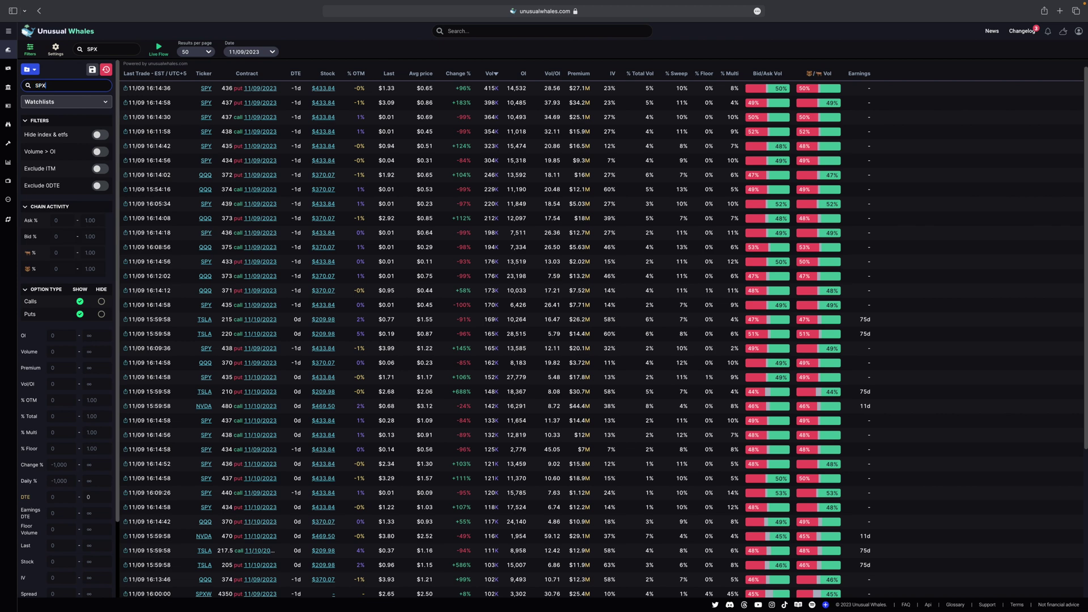
{"action": "type", "text": ",SPXW"}
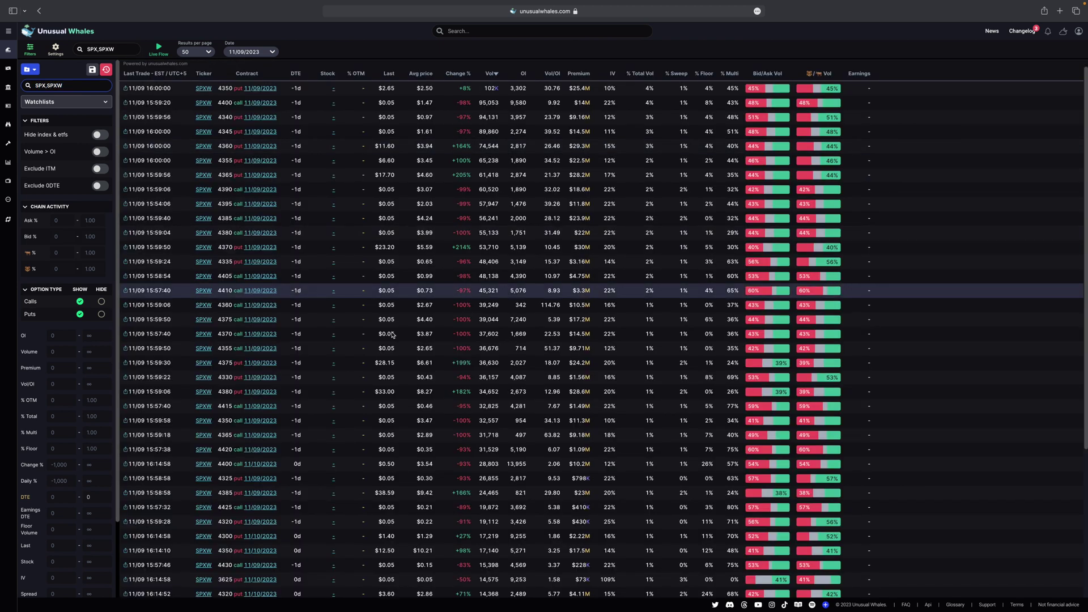
{"action": "scroll", "coordinate": [400, 348], "scroll_direction": "down", "scroll_amount": 5}
{"action": "scroll", "coordinate": [400, 348], "scroll_direction": "up", "scroll_amount": 5}
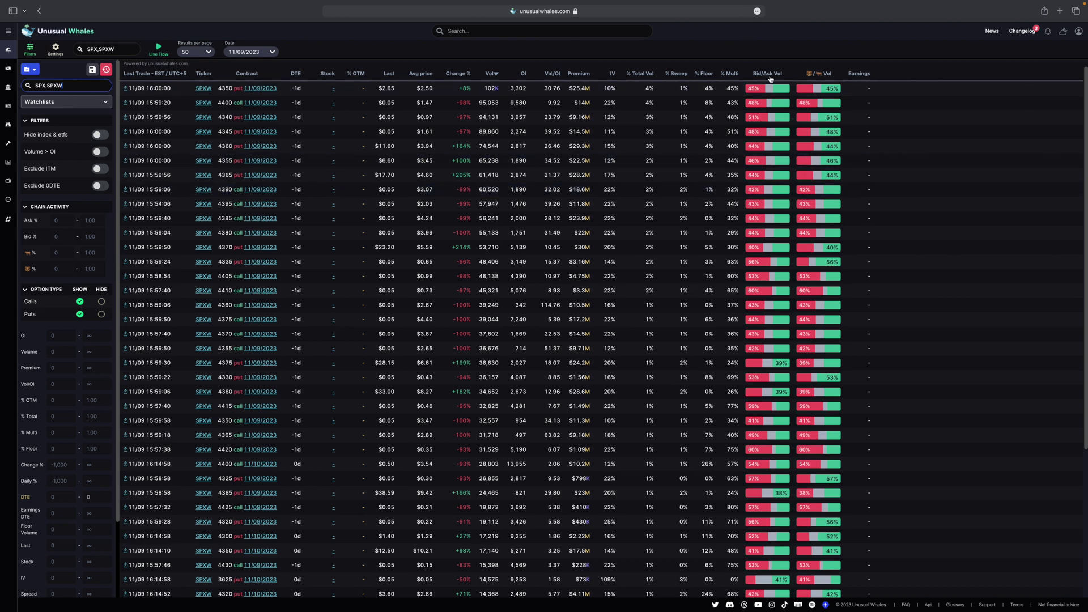
Try the ticker filter with SPY, then QQQ, then SPX,SPXW,SPY
{"action": "mouse_move", "coordinate": [815, 80]}
{"action": "double_click", "coordinate": [70, 85]}
{"action": "key", "text": "ctrl+a"}
{"action": "type", "text": "S"}
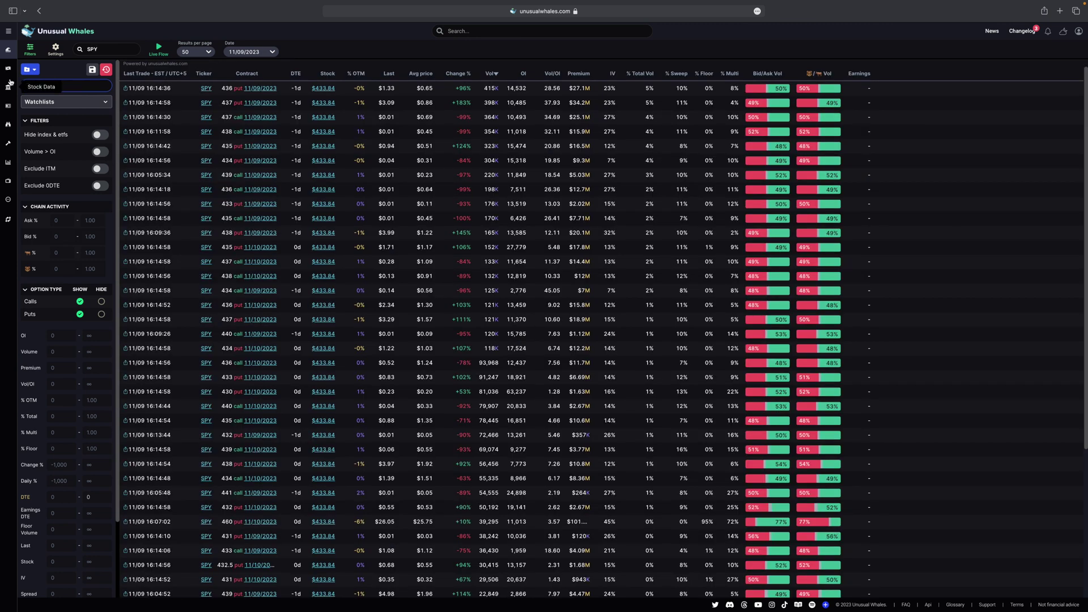
{"action": "key", "text": "ctrl+a"}
{"action": "type", "text": "QQQ"}
{"action": "key", "text": "Return"}
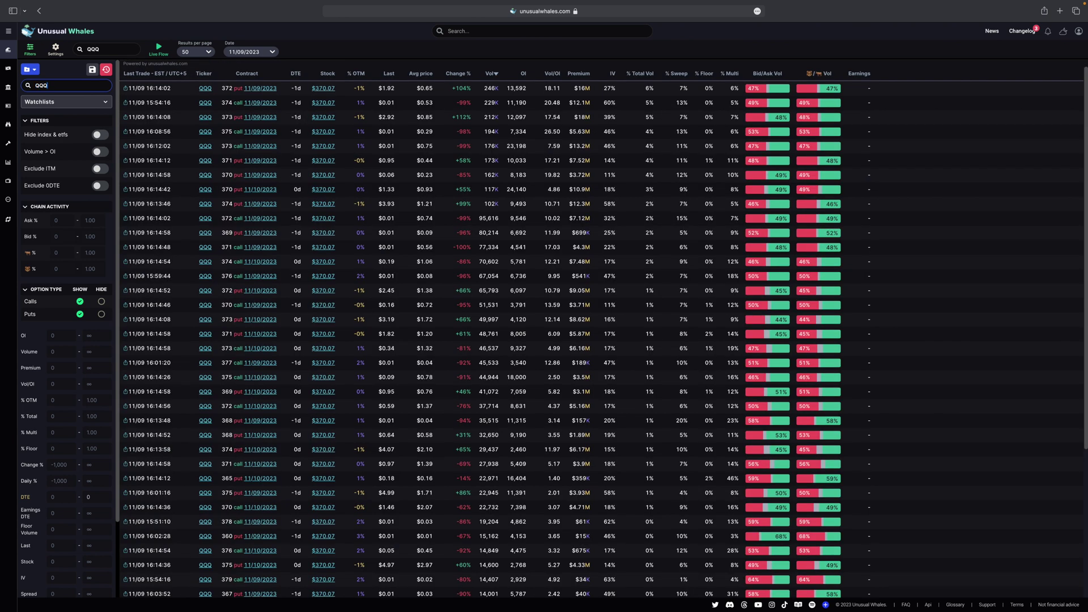
{"action": "key", "text": "ctrl+a"}
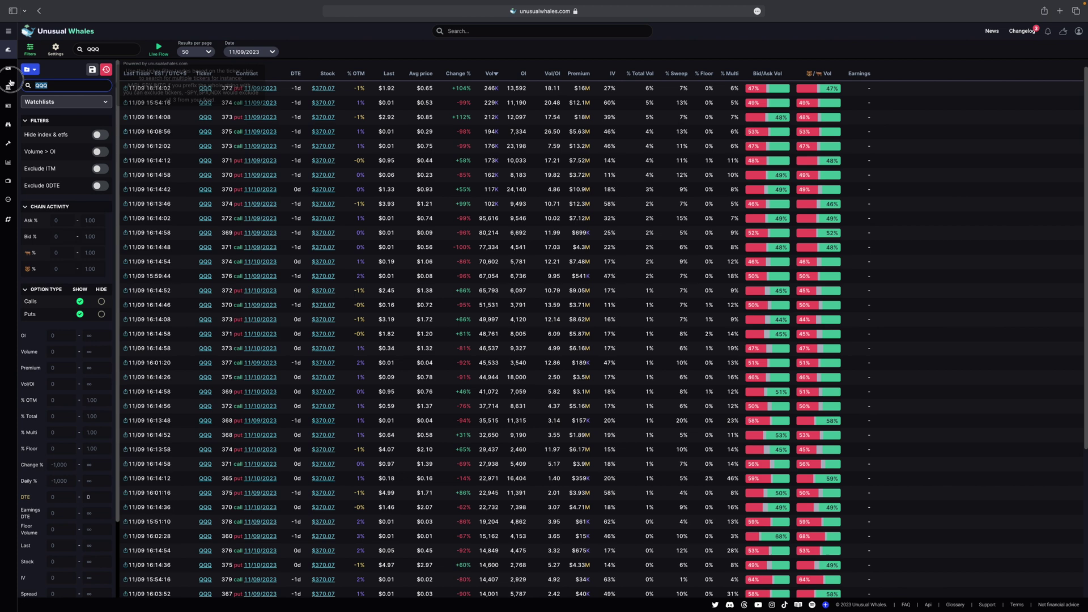
{"action": "type", "text": "SPX,"}
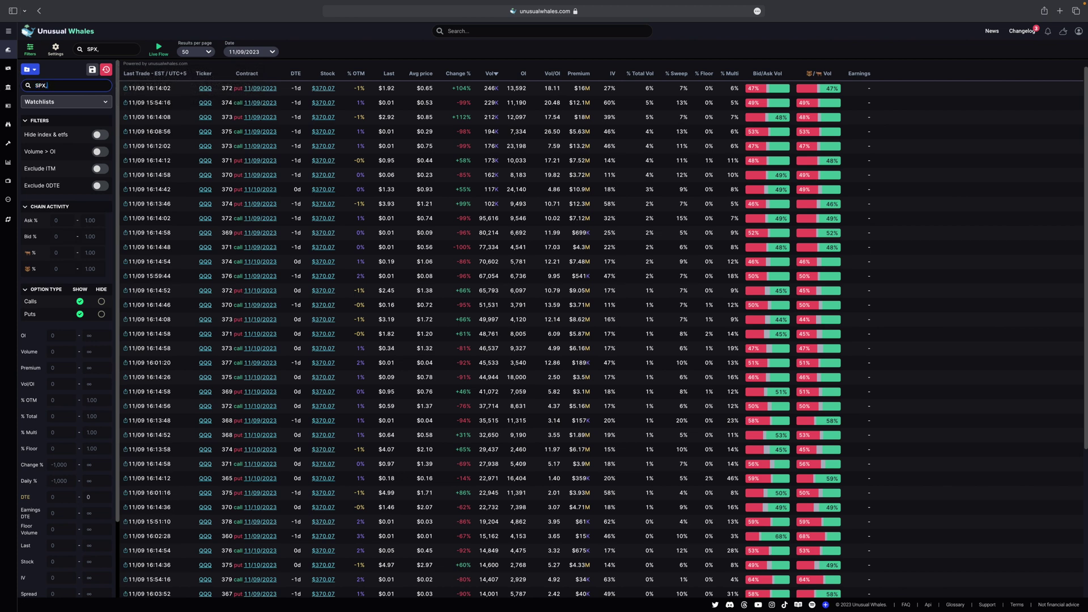
{"action": "type", "text": "SPXW,SPY"}
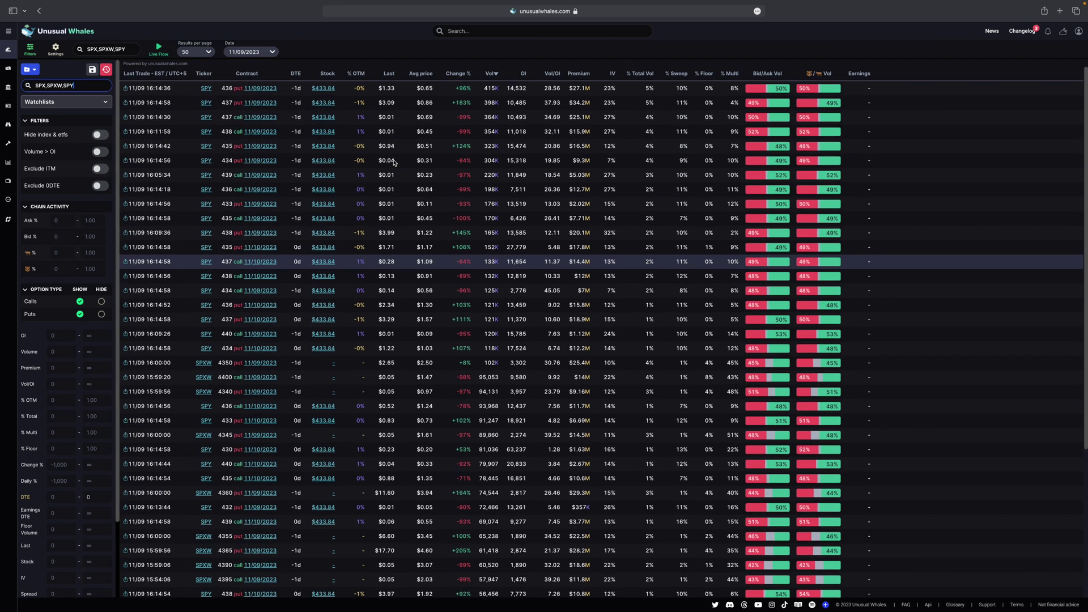
Replace the ticker filter text with IWM so only IWM contracts show
{"action": "left_click", "coordinate": [42, 86]}
{"action": "double_click", "coordinate": [42, 86]}
{"action": "key", "text": "BackSpace"}
{"action": "key", "text": "Delete"}
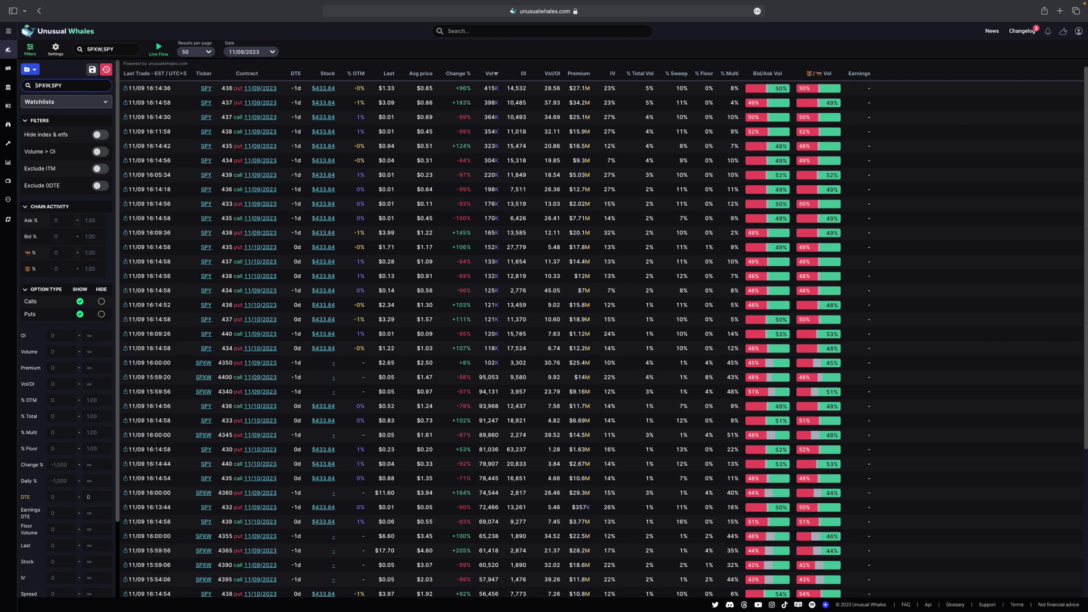
{"action": "key", "text": "super+a"}
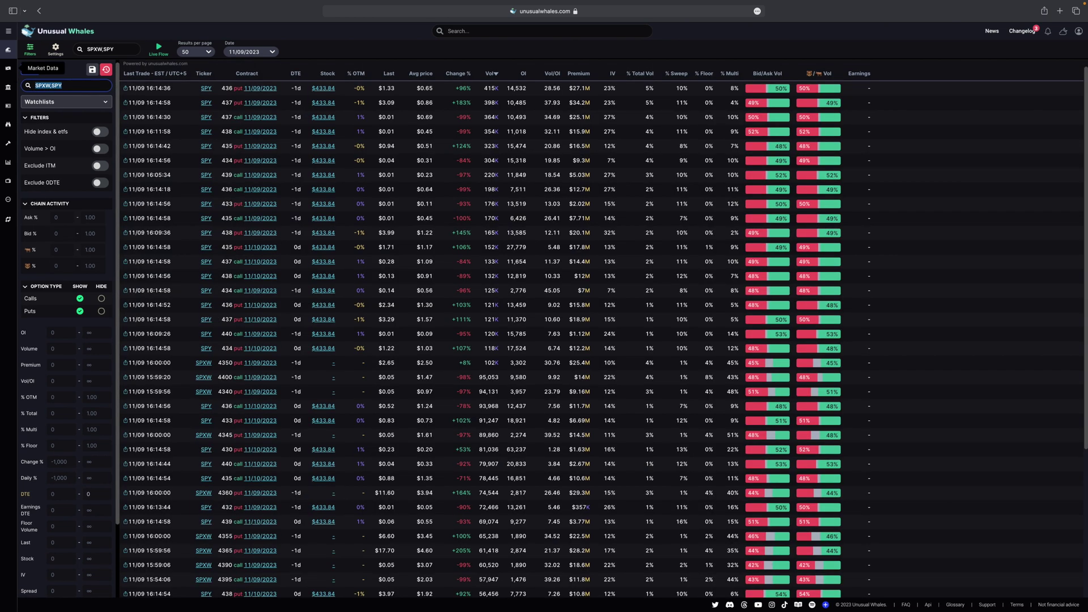
{"action": "type", "text": "IWM"}
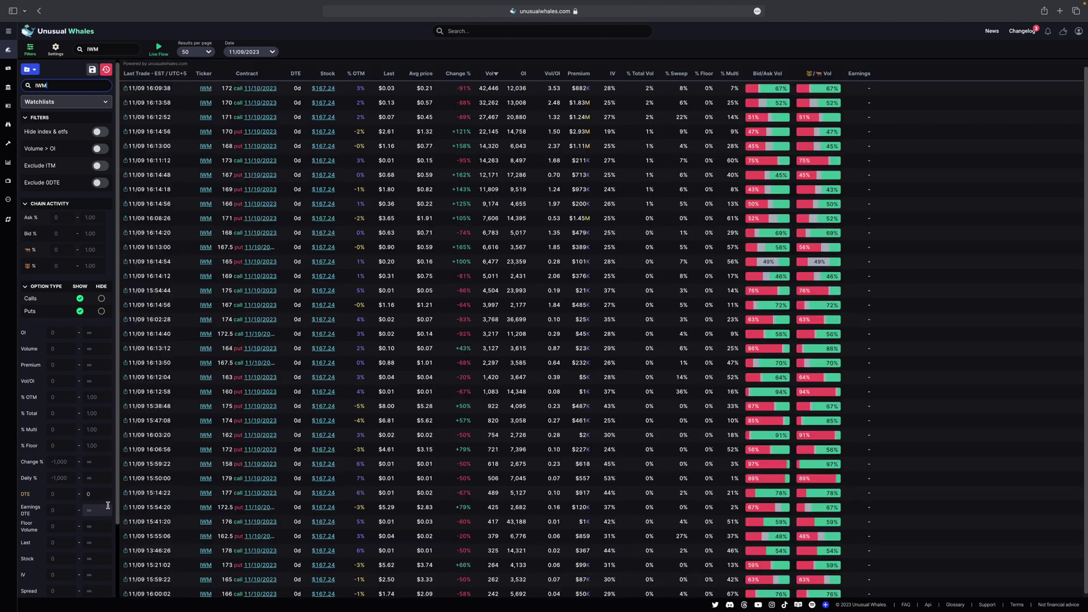
Experiment with DTE max 1, the AAPL ticker, then DTE max 10
{"action": "left_click", "coordinate": [97, 493]}
{"action": "type", "text": "1"}
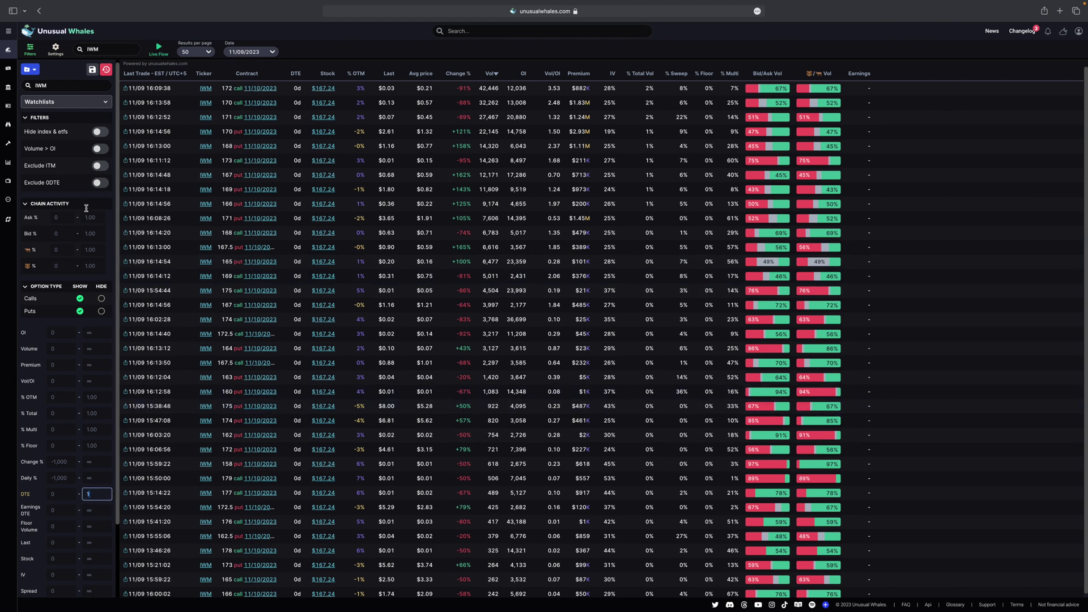
{"action": "double_click", "coordinate": [68, 85]}
{"action": "type", "text": "AAPL"}
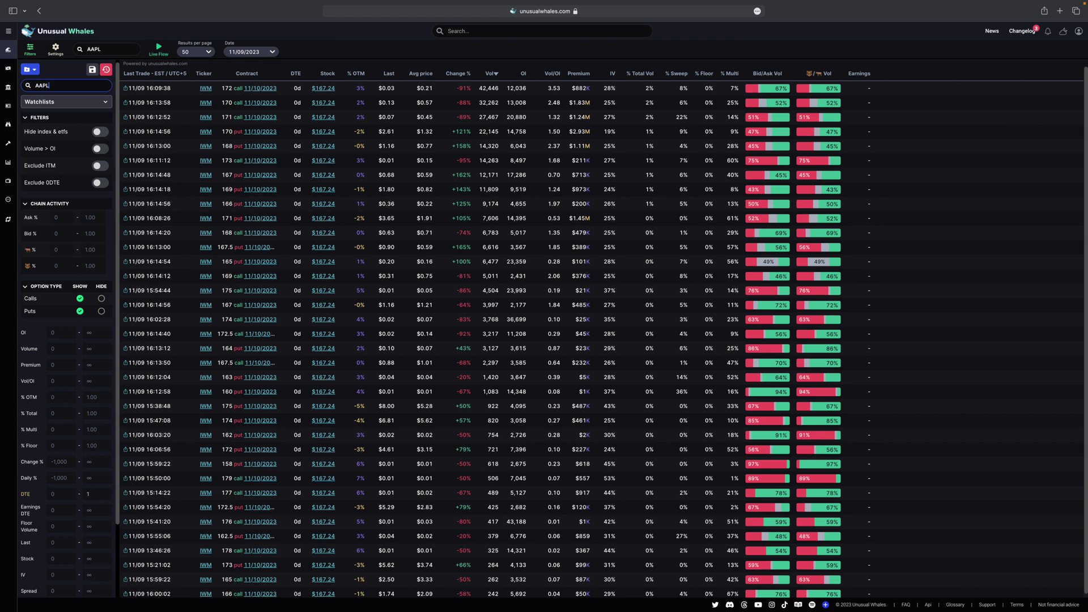
{"action": "key", "text": "Return"}
{"action": "double_click", "coordinate": [90, 493]}
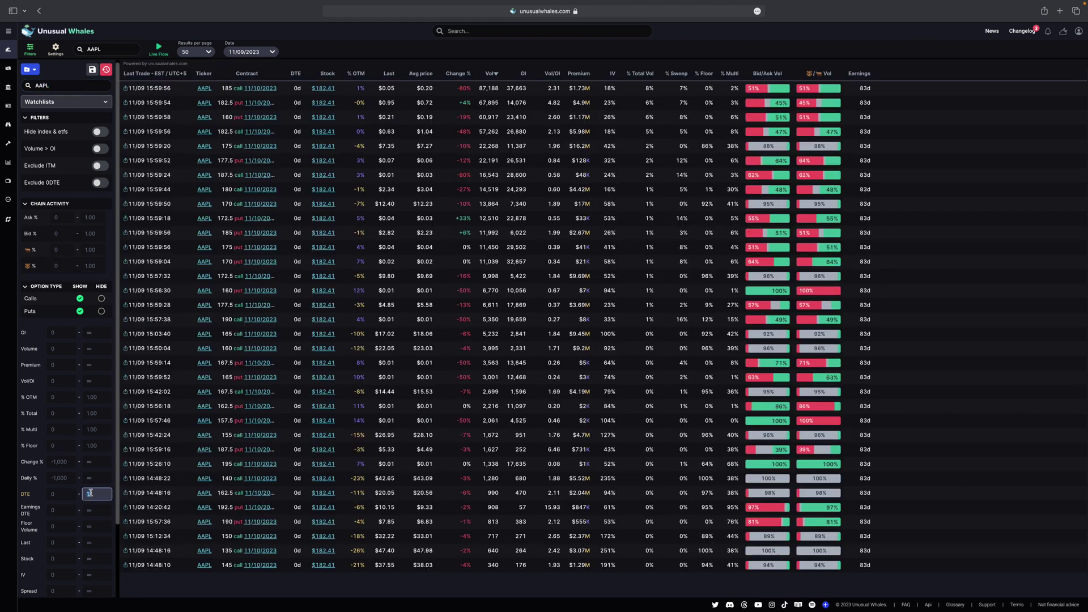
{"action": "type", "text": "10"}
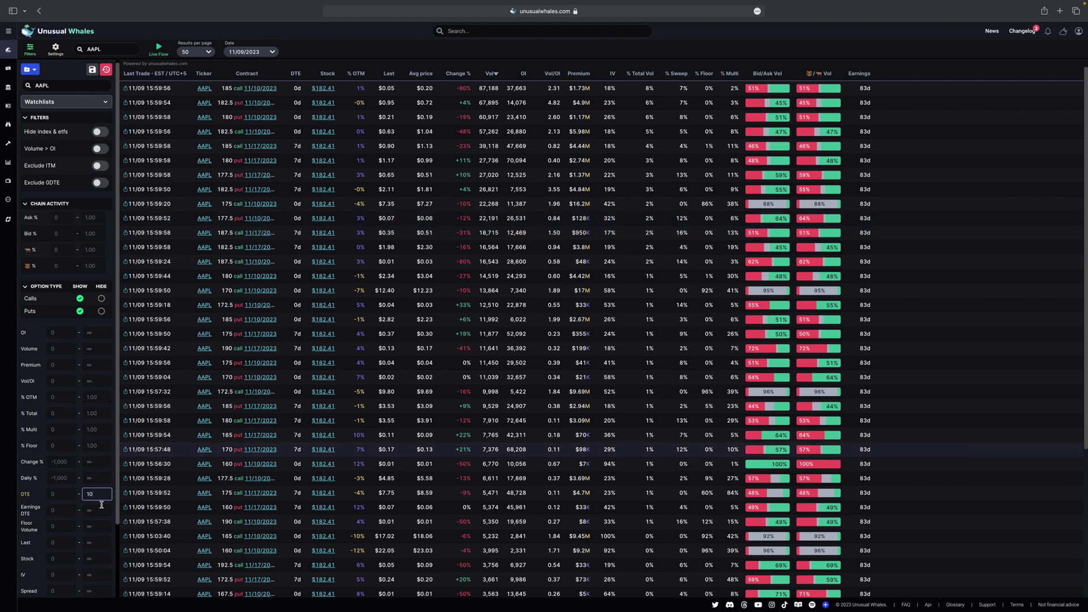
Set DTE max back to 0 and the ticker filter to SPX,SPXW
{"action": "left_click_drag", "start_coordinate": [102, 496], "coordinate": [76, 493]}
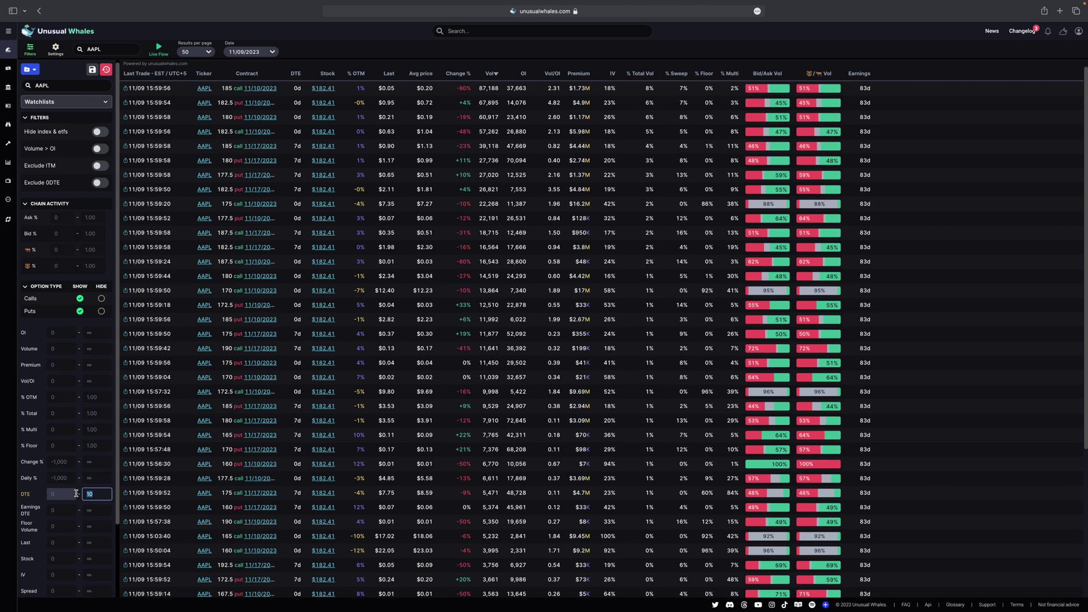
{"action": "type", "text": "0"}
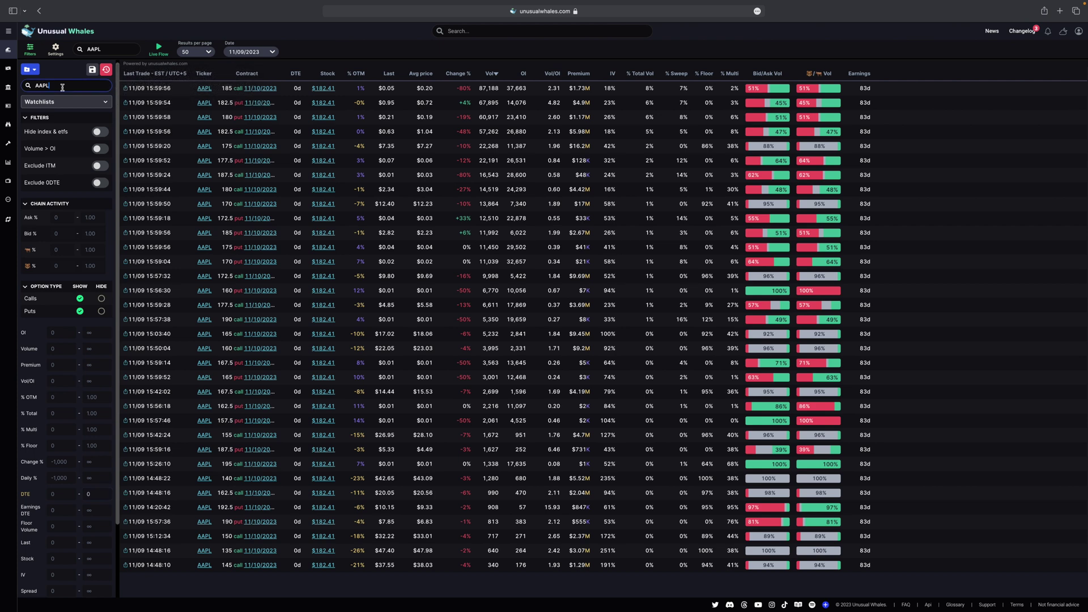
{"action": "double_click", "coordinate": [65, 85]}
{"action": "type", "text": "SPX,"}
{"action": "type", "text": "SPXW"}
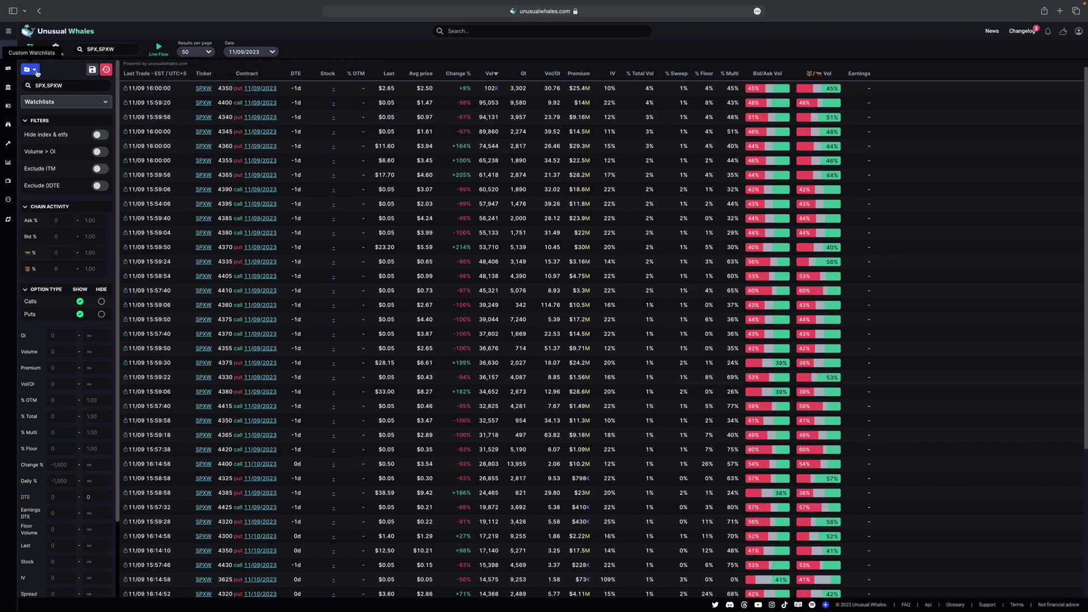
Save the current filters as a new watchlist named 'Leaderboard'
{"action": "left_click", "coordinate": [93, 73]}
{"action": "left_click", "coordinate": [107, 113]}
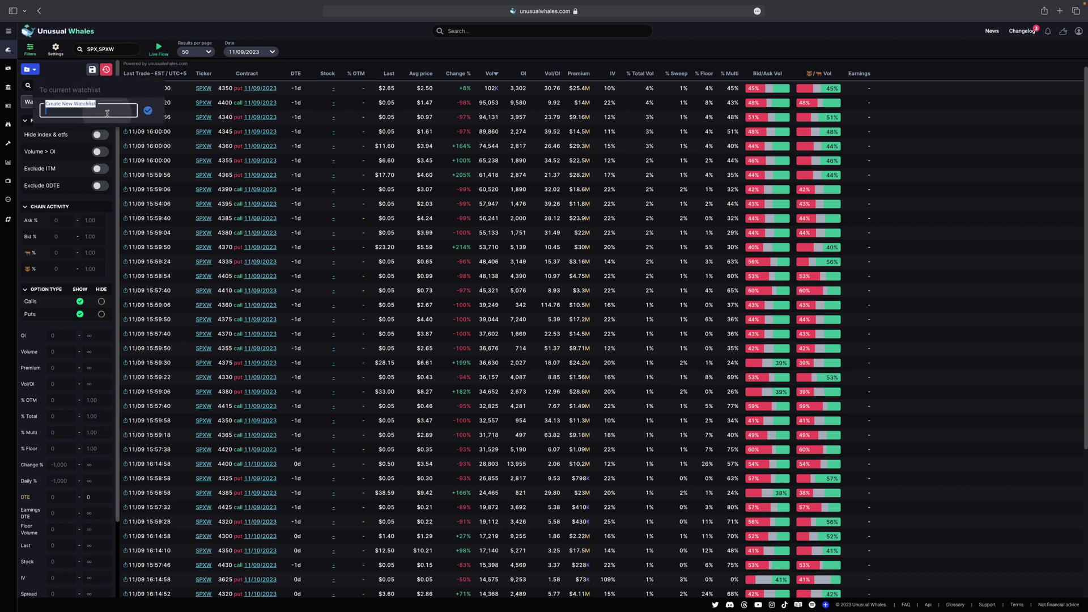
{"action": "type", "text": "SPX Lead"}
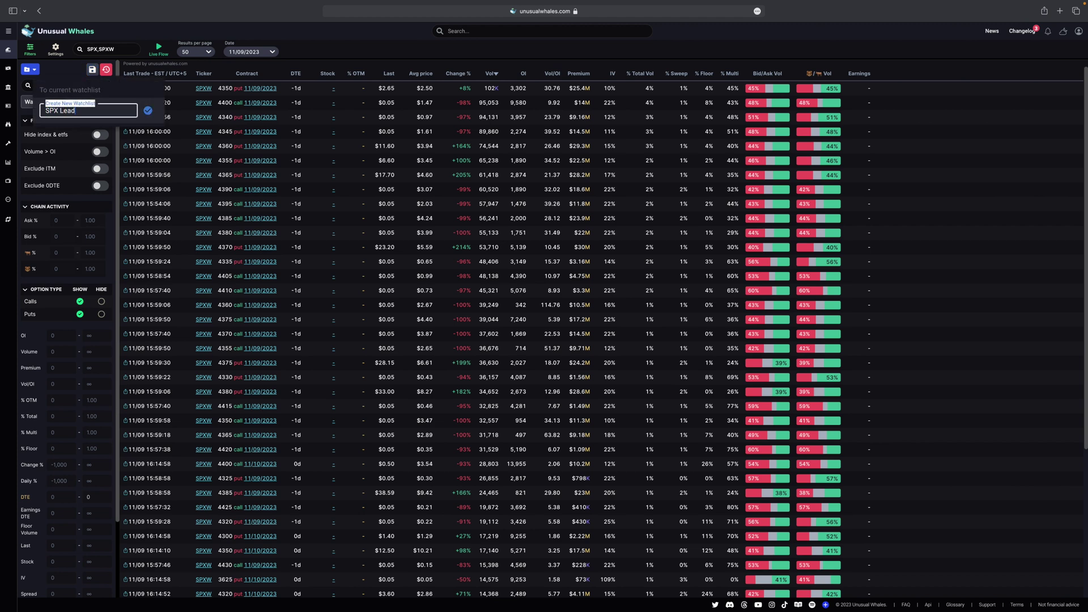
{"action": "key", "text": "super+a"}
{"action": "type", "text": "Leaderboard"}
{"action": "left_click", "coordinate": [146, 114]}
Delete the Leaderboard watchlist from the saved watchlists and confirm
{"action": "left_click", "coordinate": [36, 74]}
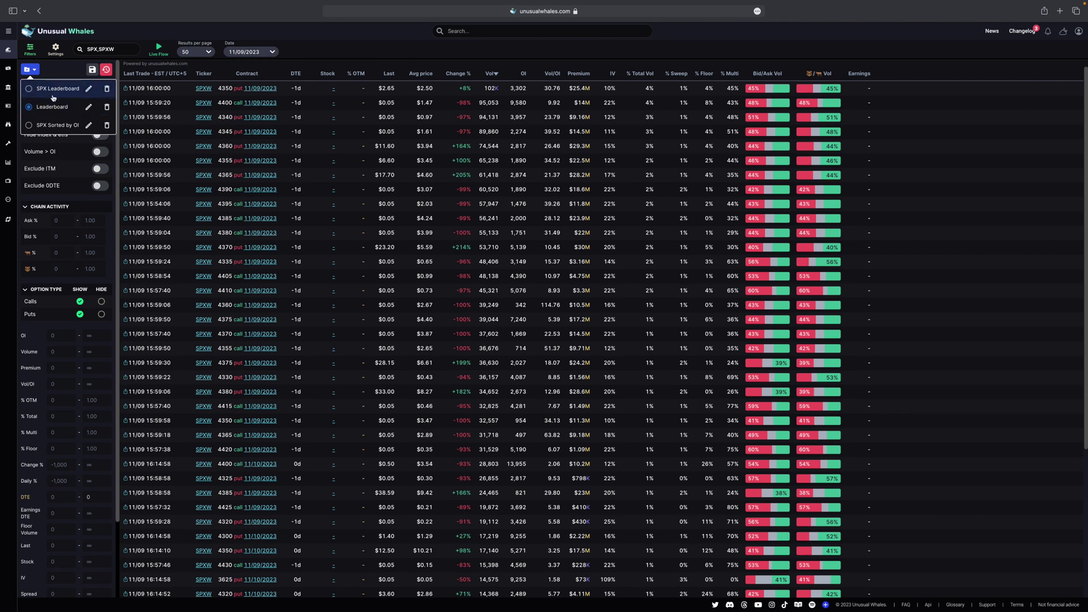
{"action": "left_click", "coordinate": [107, 107]}
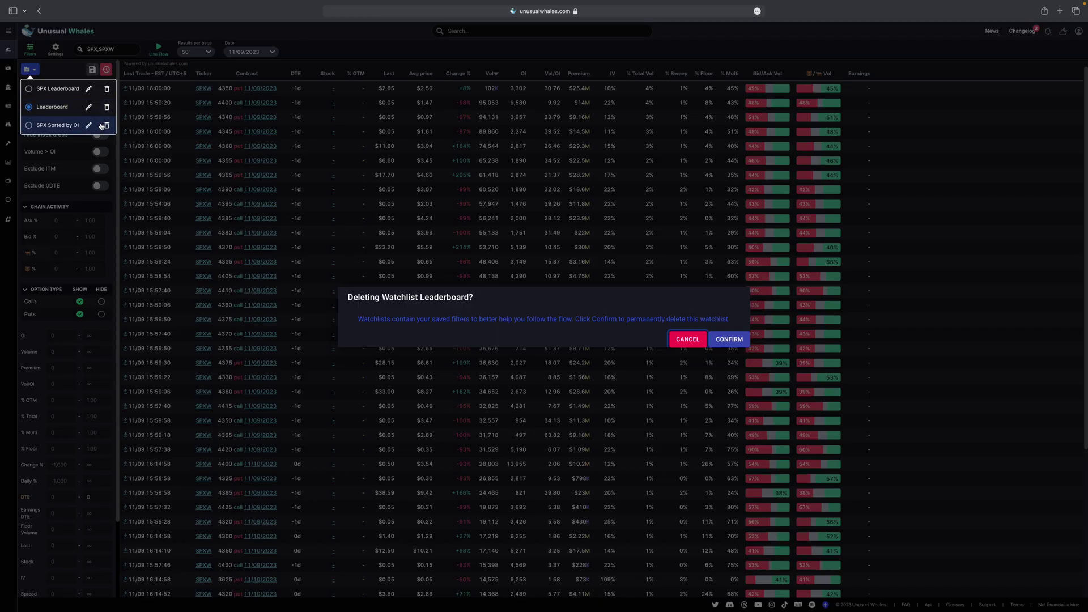
{"action": "left_click", "coordinate": [729, 340]}
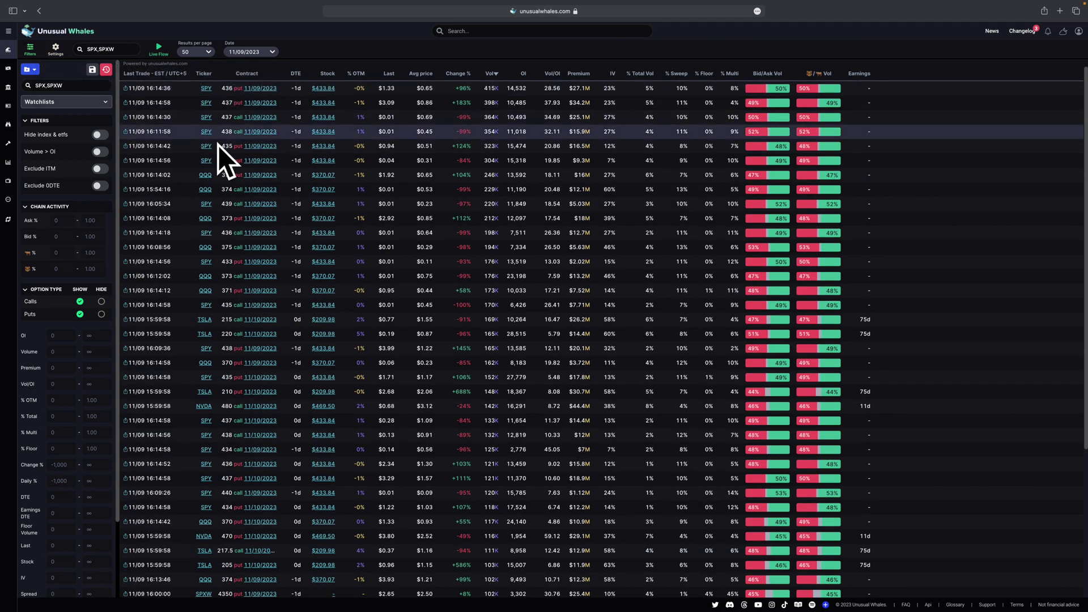
Reset filters, hide index & ETFs, set min premium 100000, then load the saved SPX watchlist
{"action": "mouse_move", "coordinate": [60, 84]}
{"action": "left_click", "coordinate": [30, 69]}
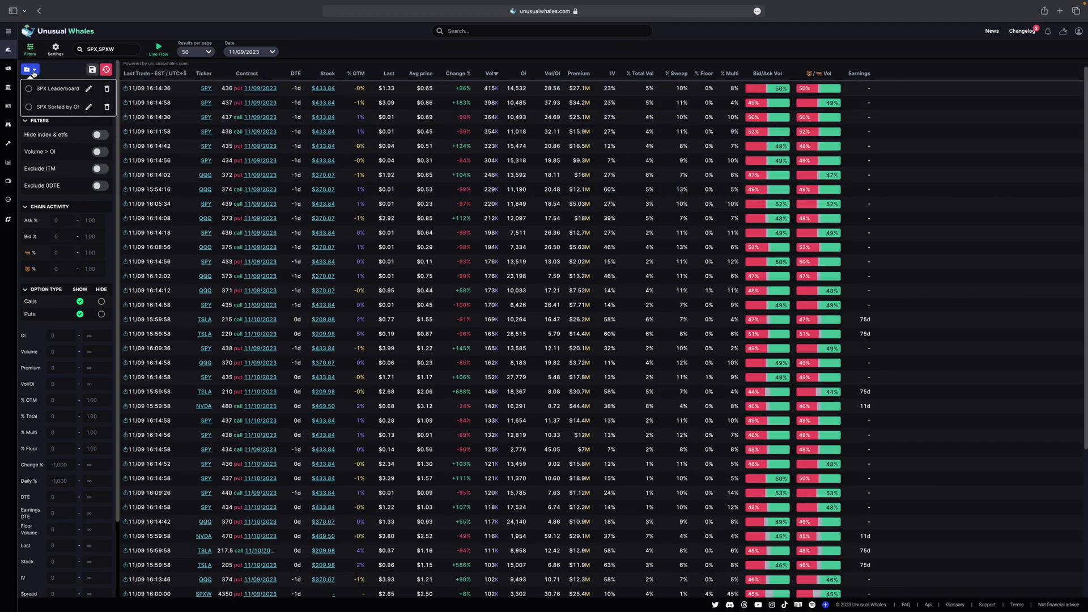
{"action": "left_click", "coordinate": [107, 70]}
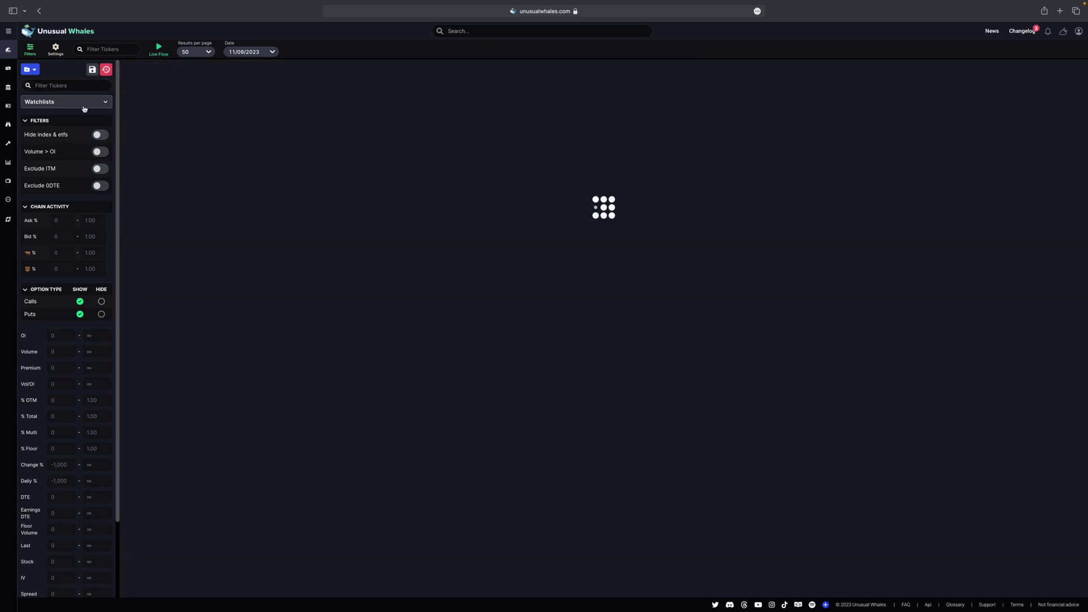
{"action": "left_click", "coordinate": [99, 136]}
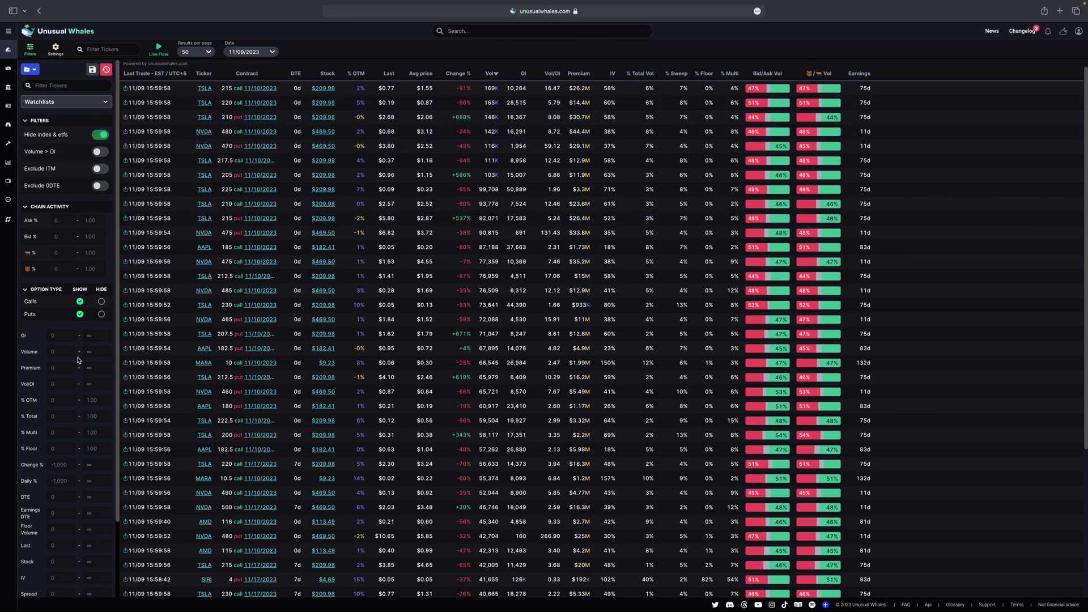
{"action": "left_click", "coordinate": [61, 369]}
{"action": "type", "text": "100000"}
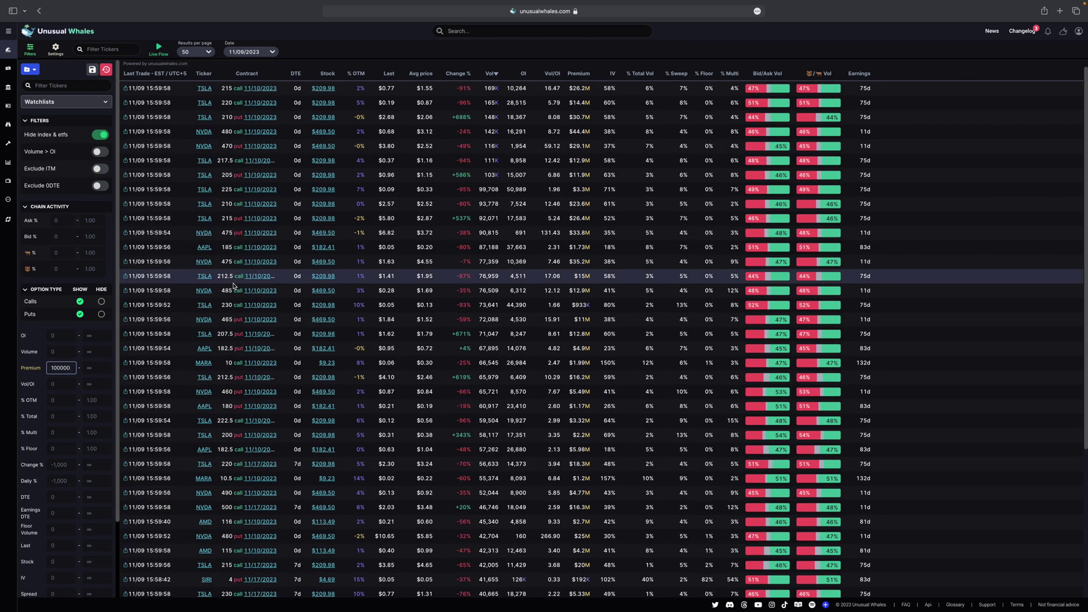
{"action": "left_click", "coordinate": [30, 69]}
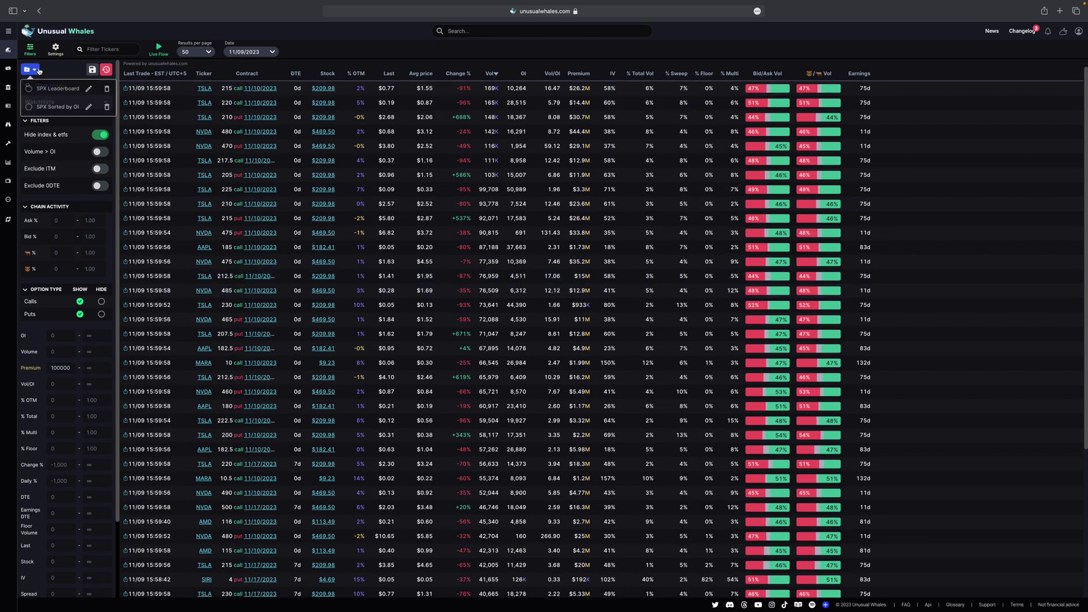
{"action": "left_click", "coordinate": [57, 87]}
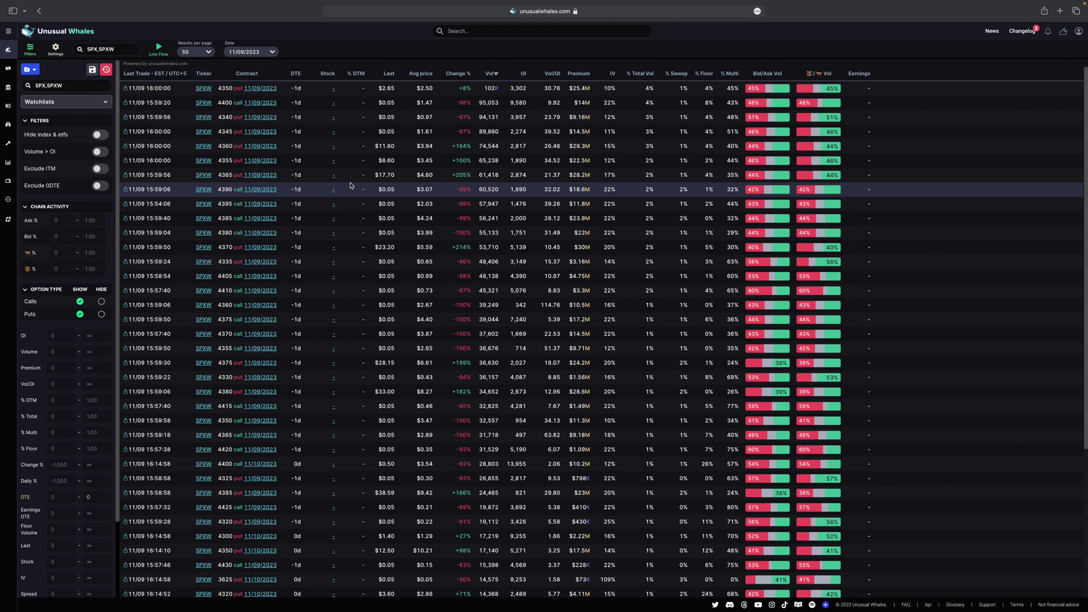
{"action": "key", "text": "BackSpace"}
{"action": "key", "text": "BackSpace"}
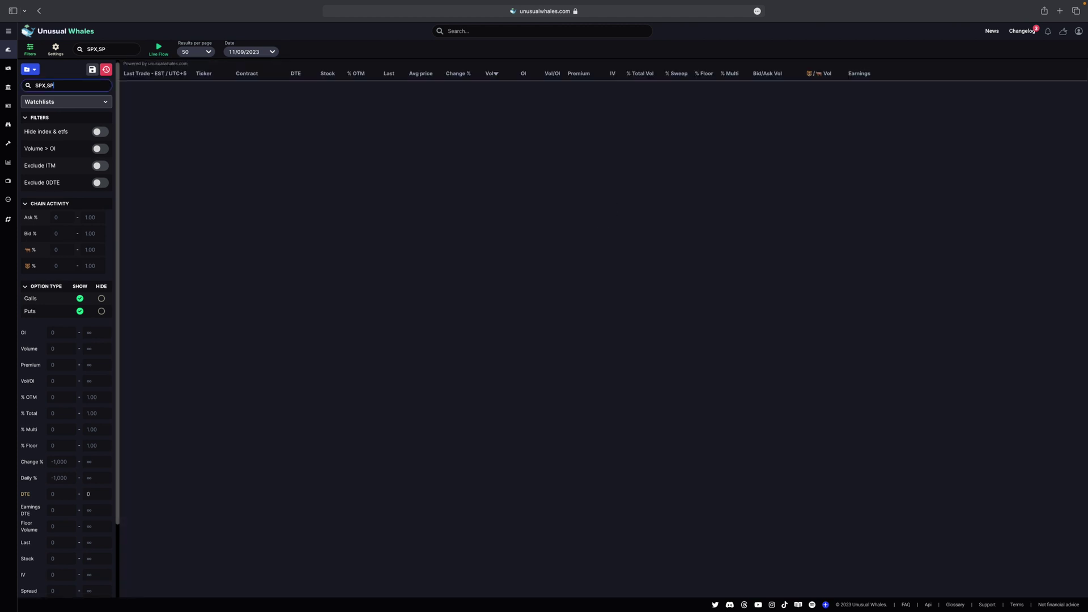